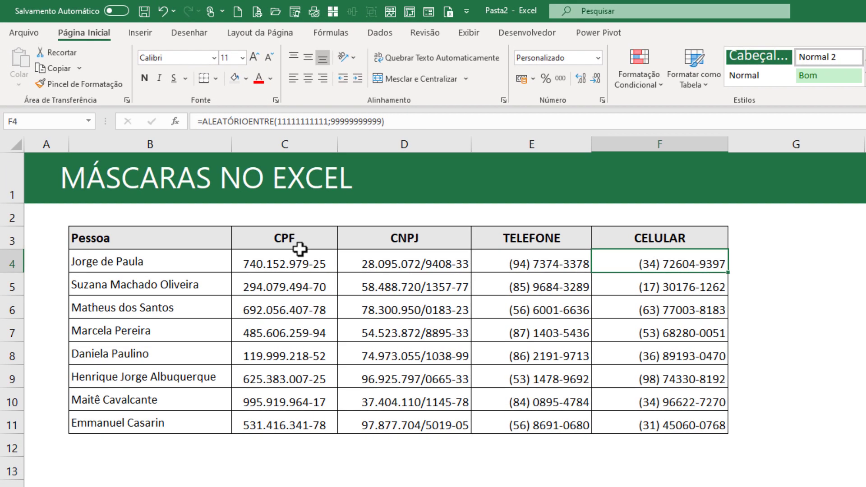
- Reset cells C4:F11 to the General (Geral) format so CPF, CNPJ and phone numbers appear unmasked
left_click(256, 197)
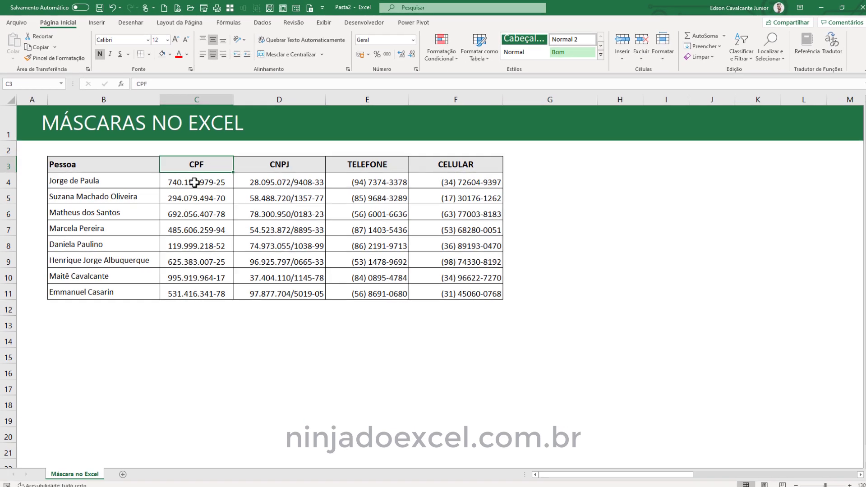
left_click(279, 258)
left_click_drag(194, 180, 465, 291)
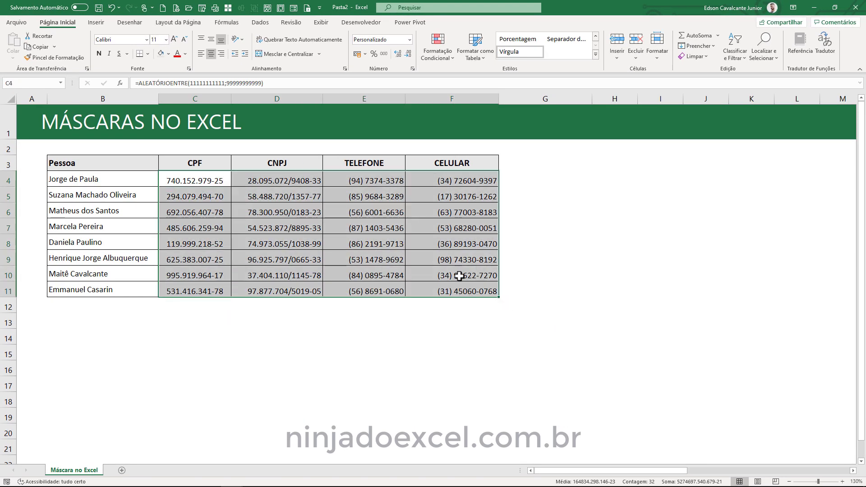
key("ctrl+1")
left_click(135, 49)
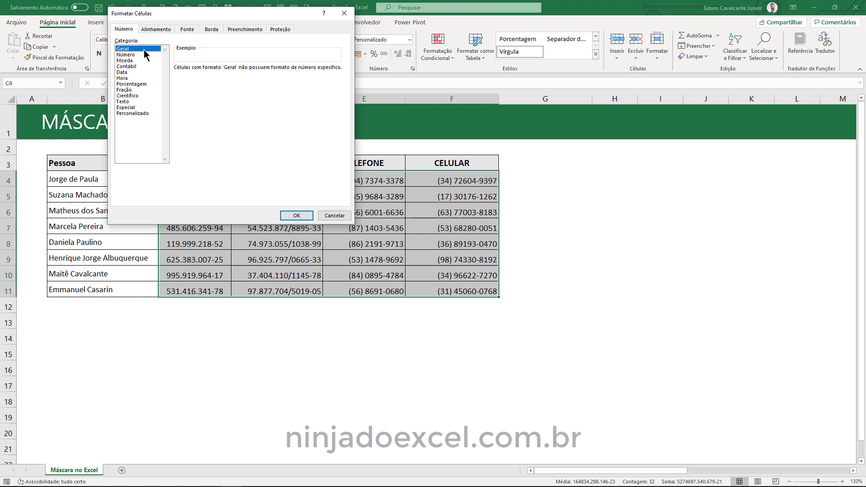
left_click(296, 215)
left_click(519, 242)
left_click(195, 181)
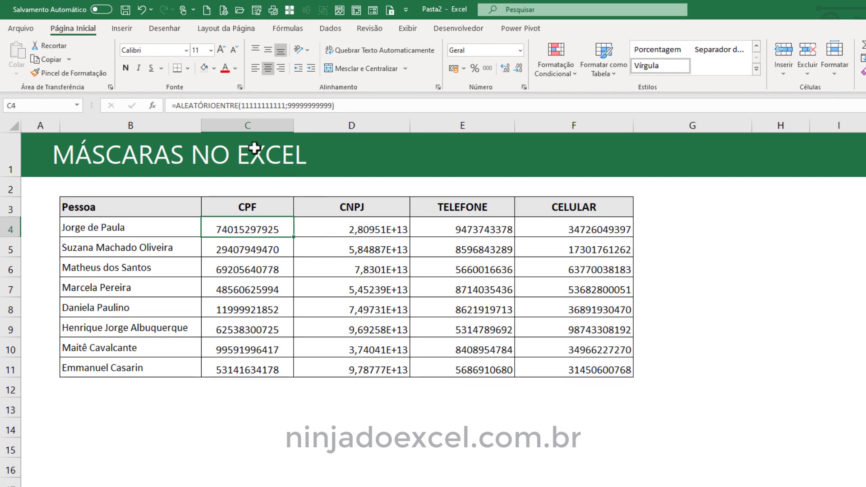
- Recalculate the random numbers in the table from the C4 formula using F9
double_click(278, 221)
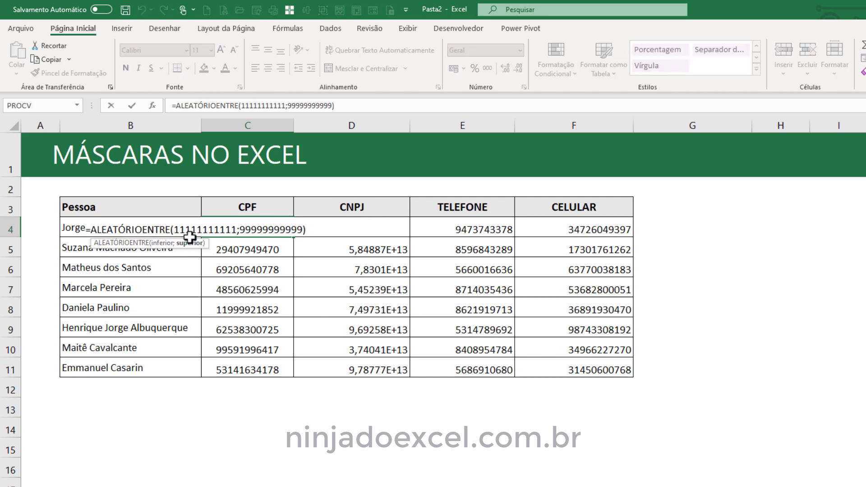
key("Escape")
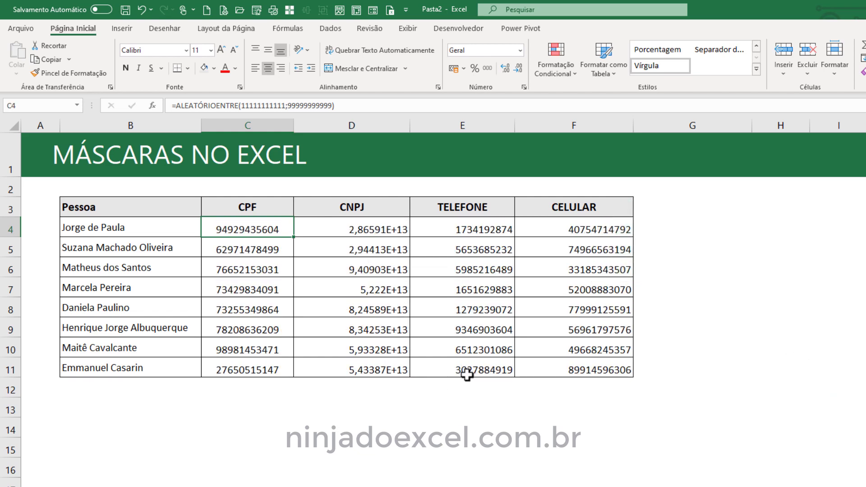
key("F9")
key("F9")
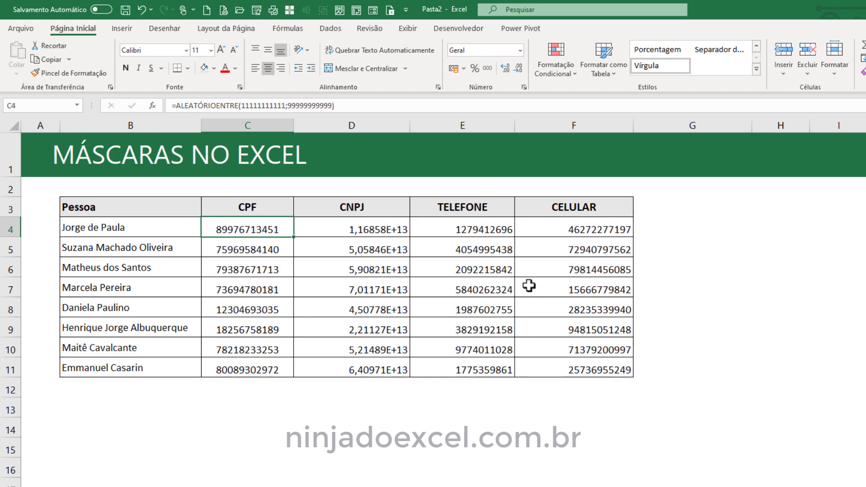
key("F9")
key("F9")
key("F9")
key("F9")
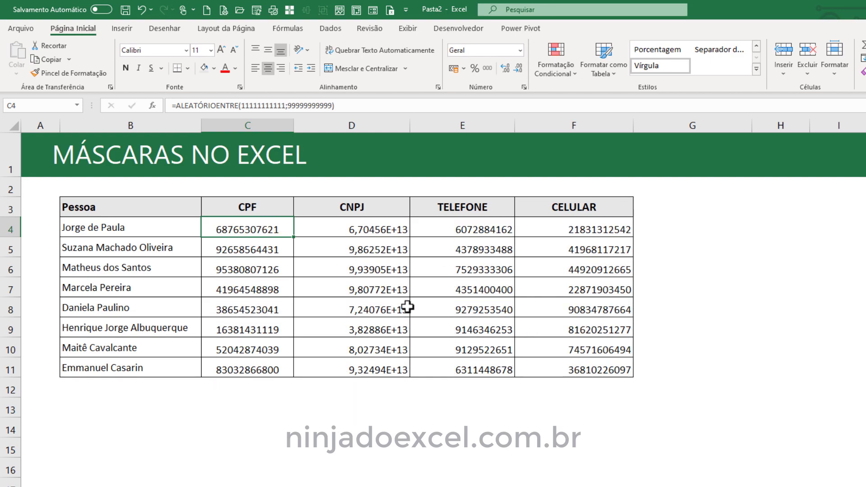
- Drag the mask-code text box from the right next to the table
scroll(776, 252, "right", 2)
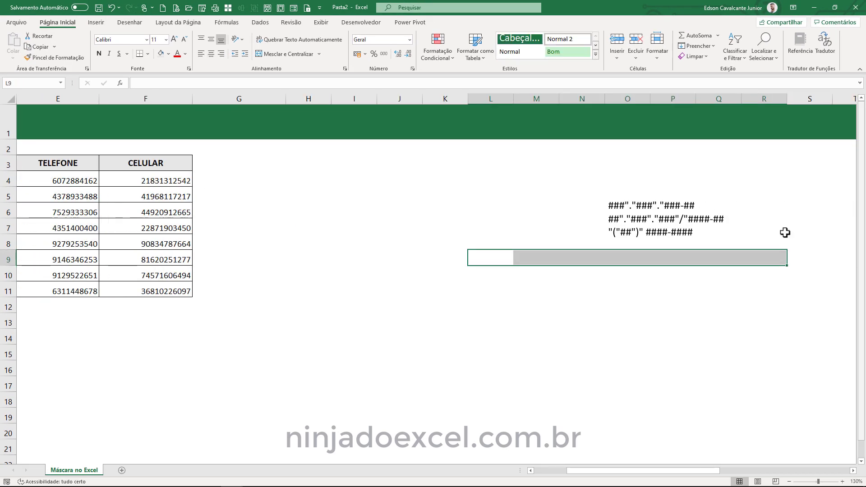
left_click(664, 219)
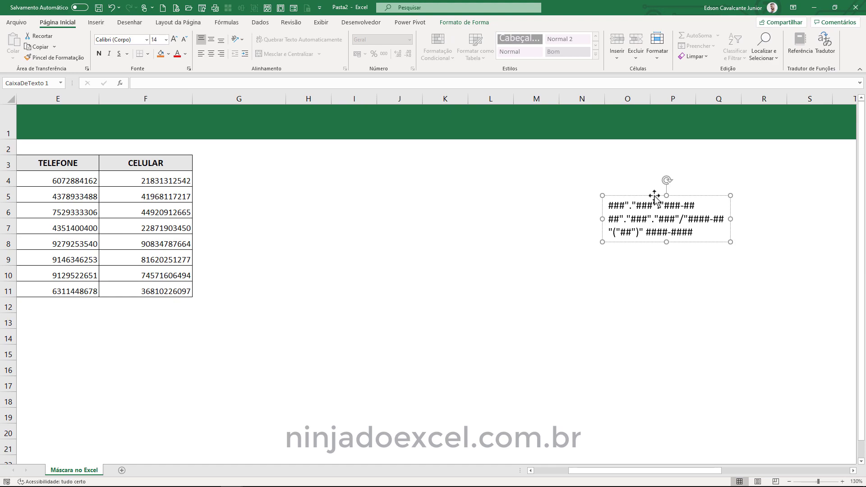
left_click_drag(655, 196, 329, 169)
key("Escape")
scroll(360, 292, "left", 5)
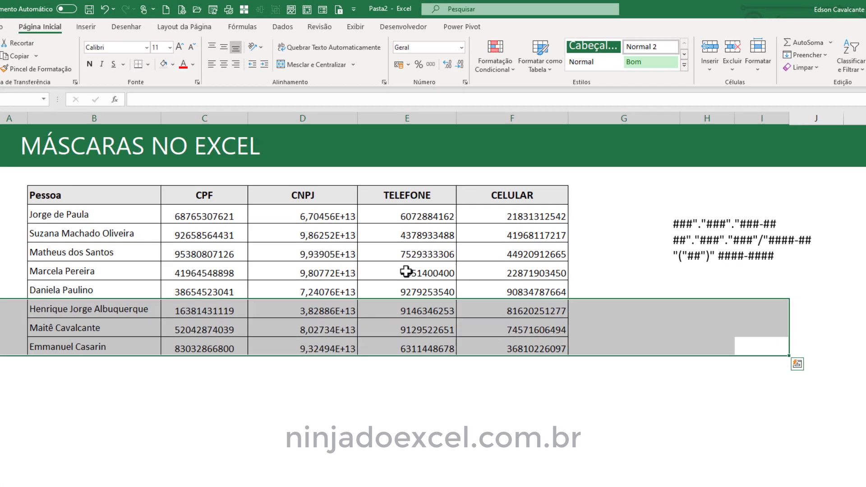
left_click(369, 213)
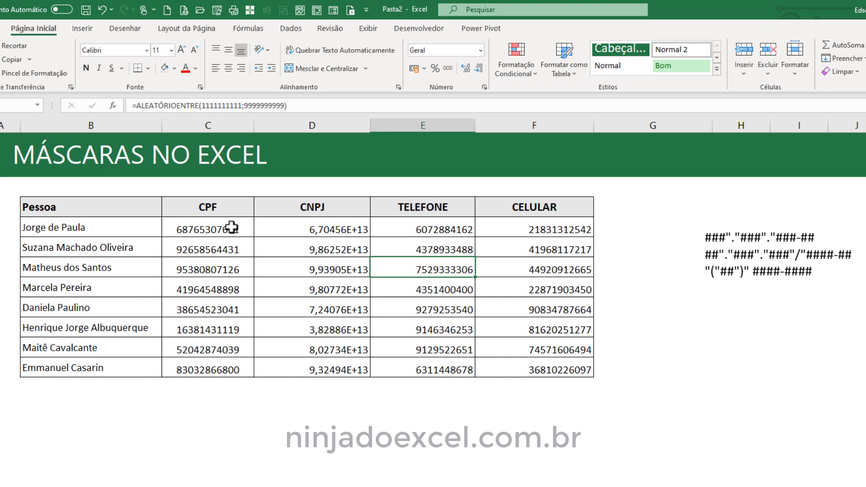
mouse_move(232, 228)
left_mouse_down()
mouse_move(246, 271)
mouse_move(243, 362)
left_mouse_up()
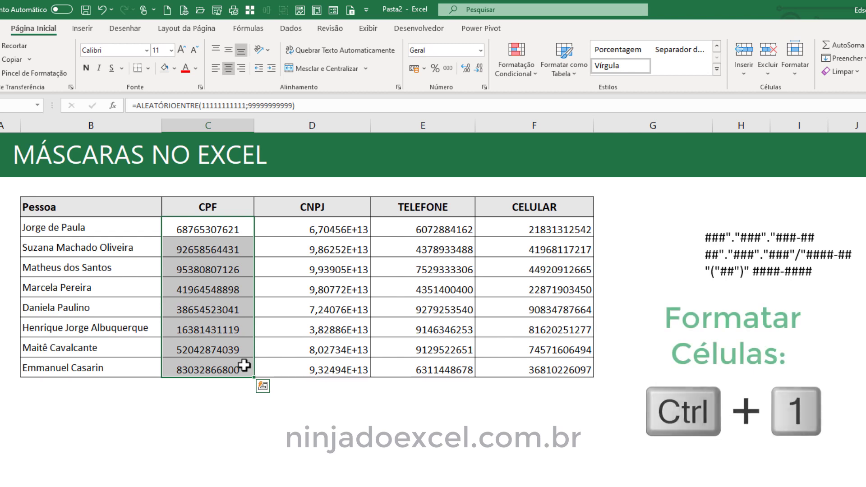
key("ctrl+1")
right_click(266, 136)
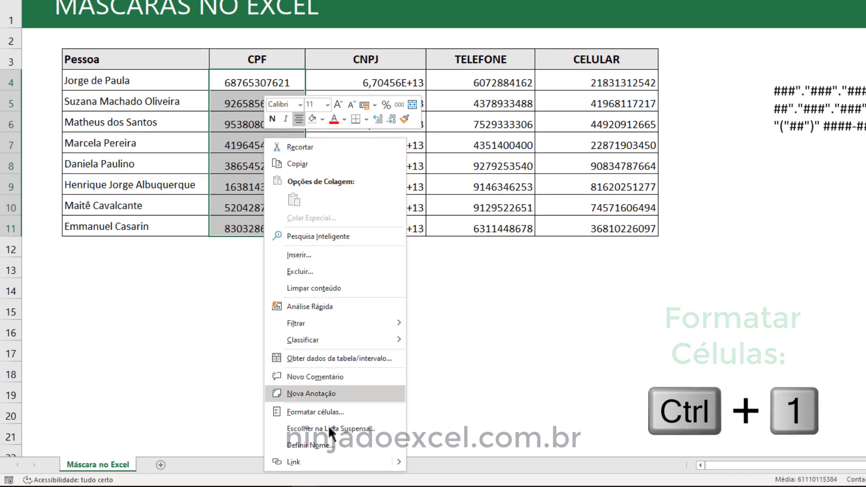
left_click(361, 415)
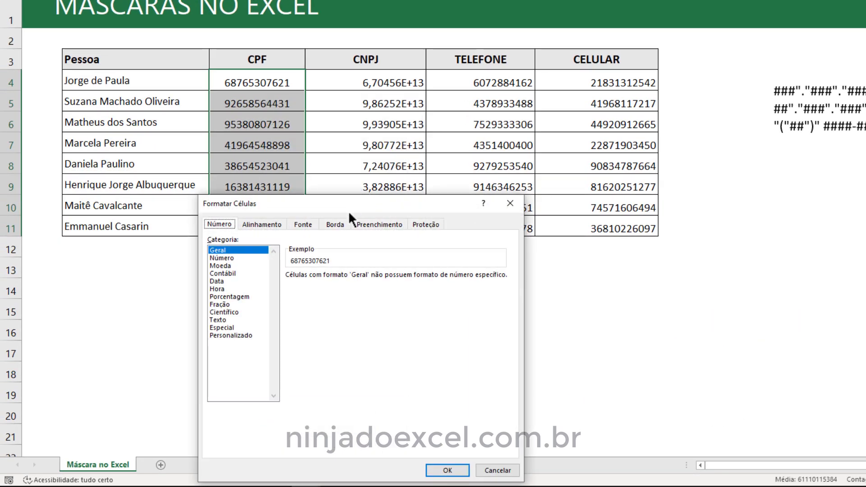
left_click_drag(424, 211, 524, 4)
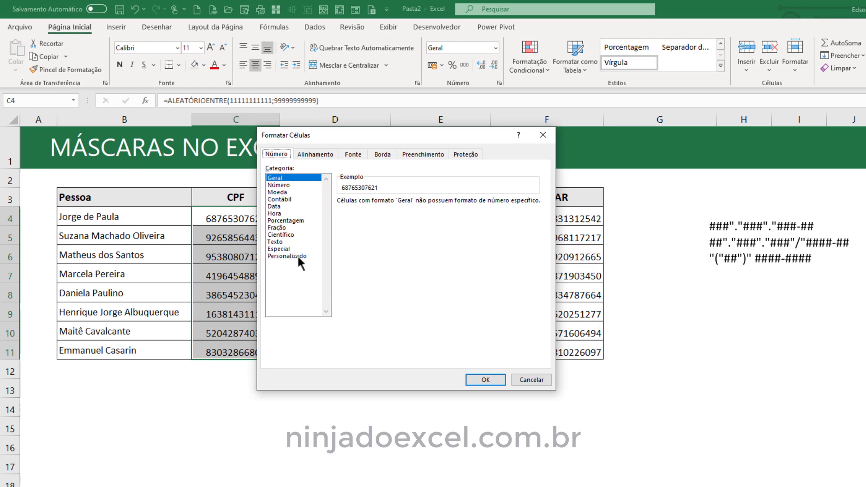
left_click(297, 255)
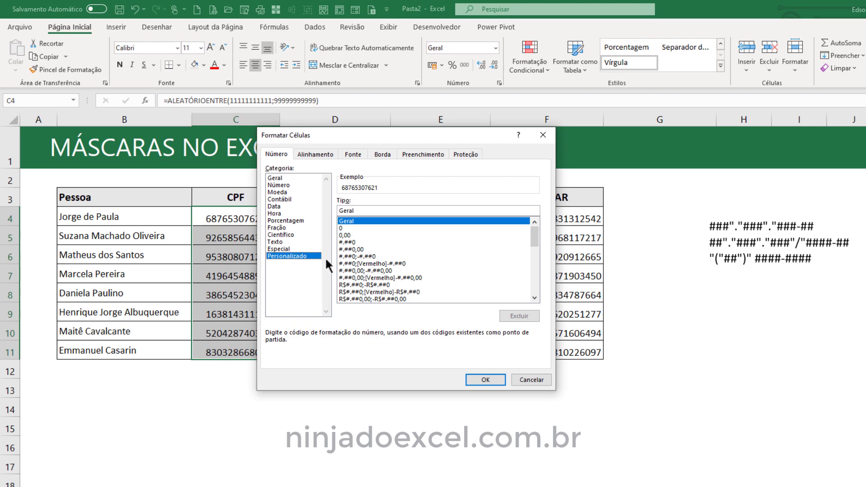
left_click(543, 136)
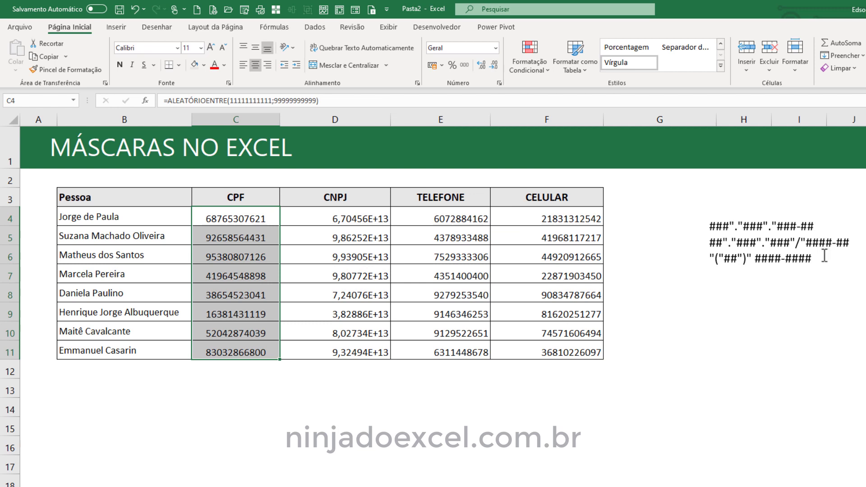
left_click(825, 231)
left_click_drag(815, 226, 710, 226)
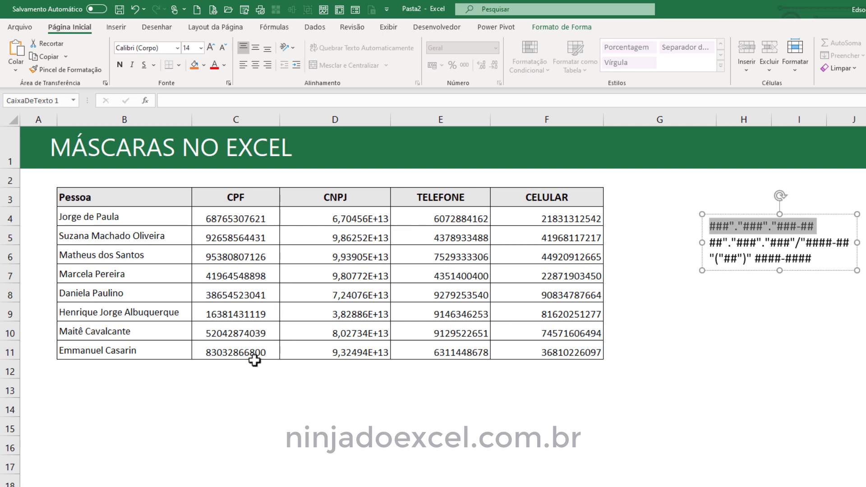
- Apply the custom format ###"."###"."###-## to the CPF cells C4:C11
left_click_drag(254, 357, 257, 215)
key("ctrl+1")
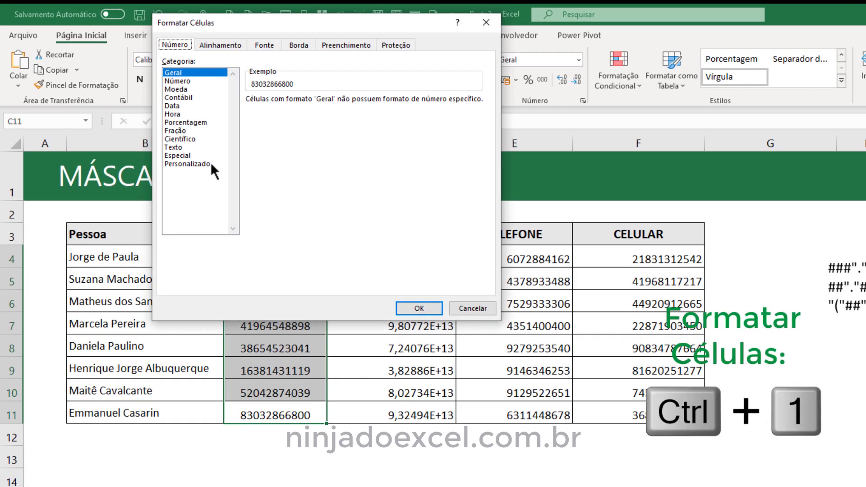
left_click(161, 138)
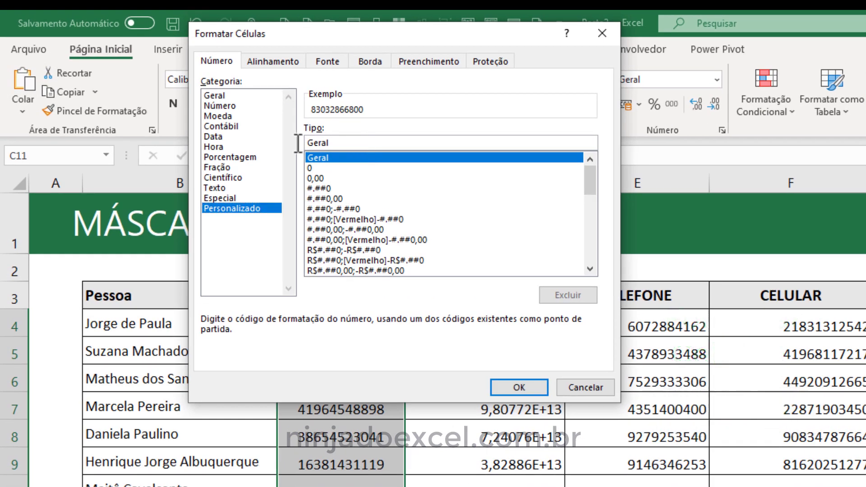
left_click_drag(366, 142, 278, 142)
key("BackSpace")
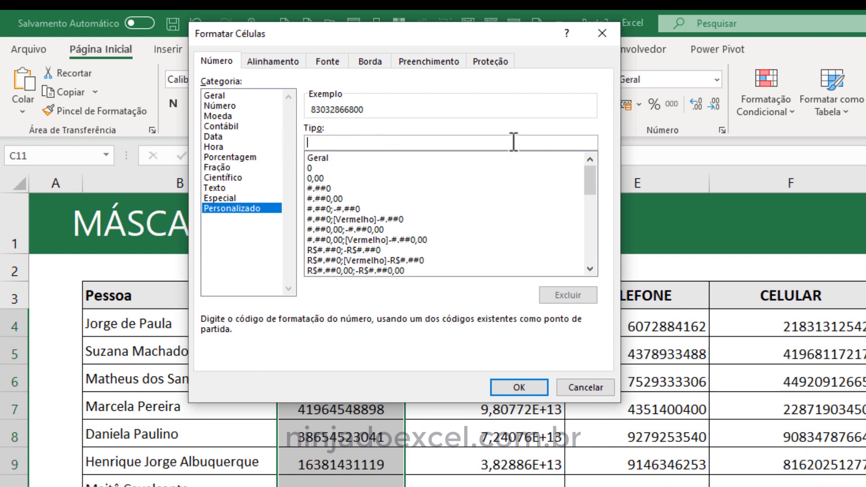
type("###\".\"###\".\"###-##")
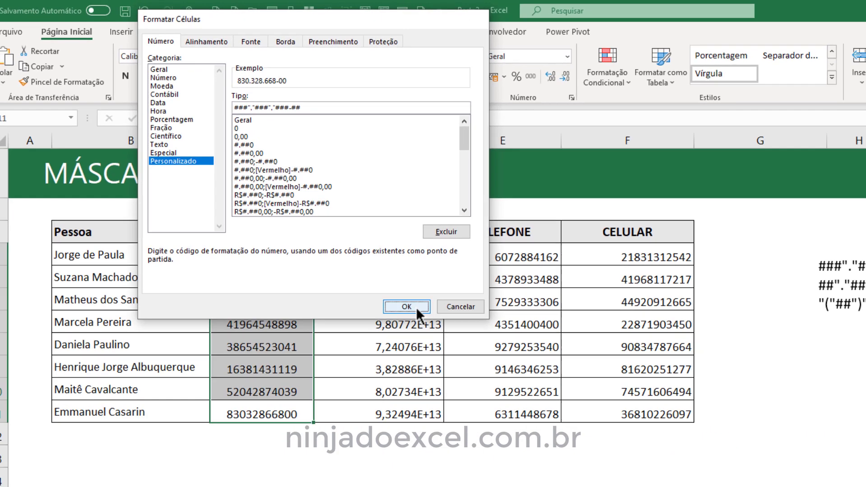
left_click(539, 432)
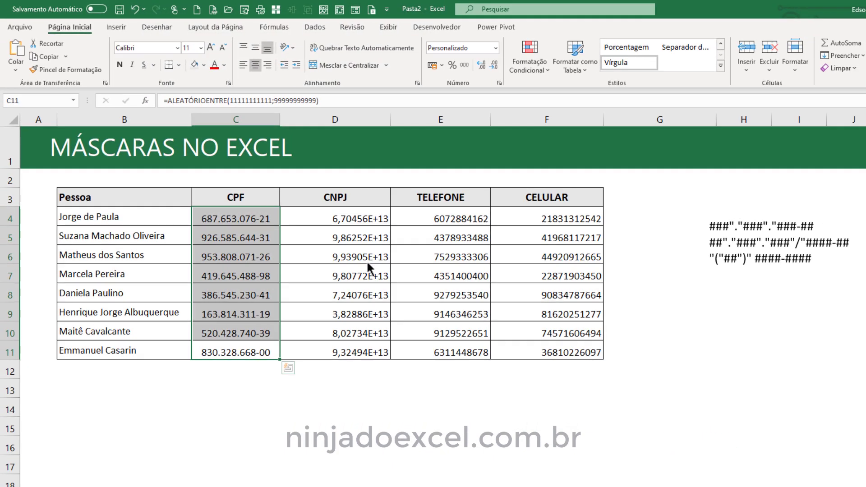
left_click(257, 221)
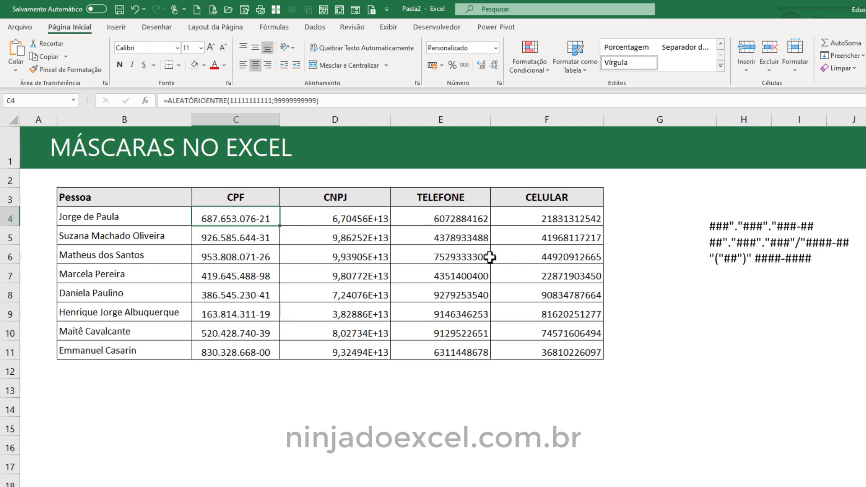
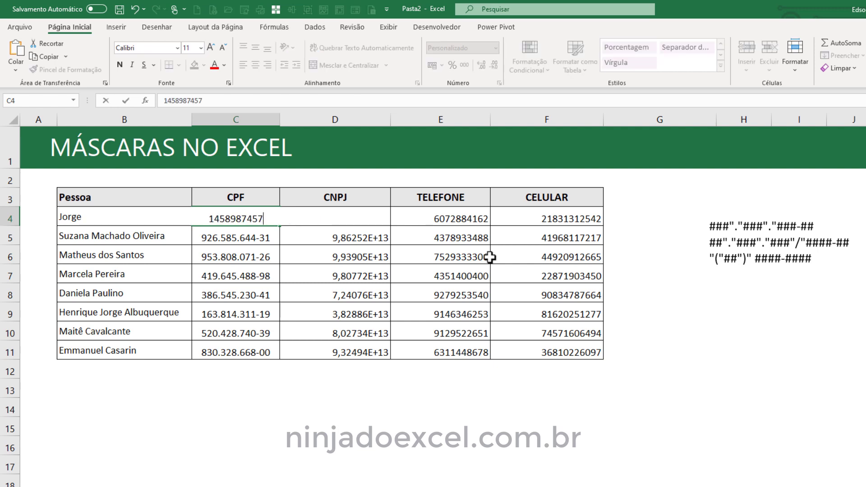
key("Return")
key("Up")
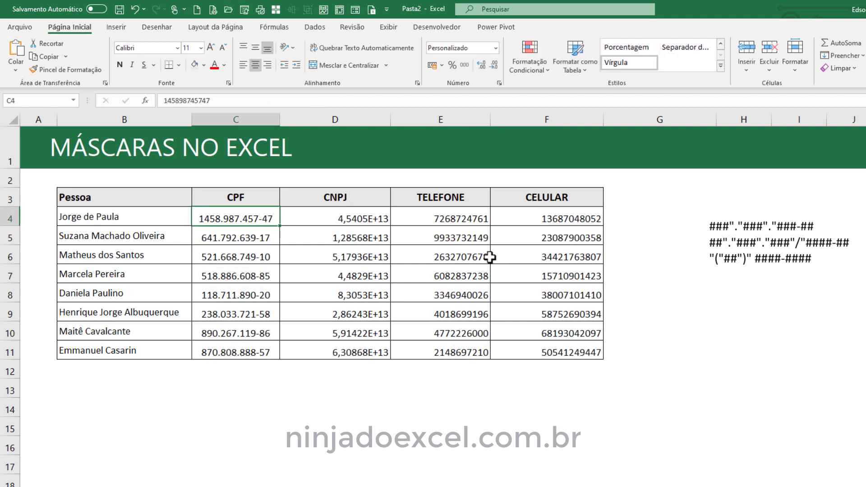
key("F2")
key("BackSpace")
key("Return")
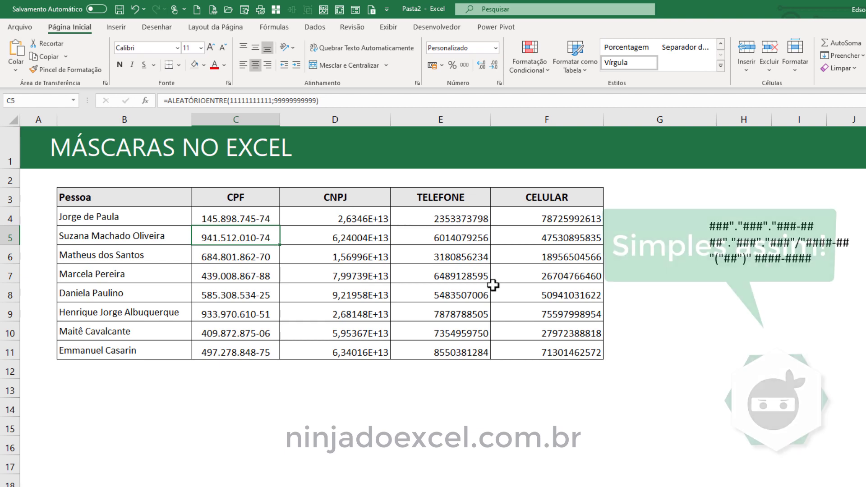
key("F9")
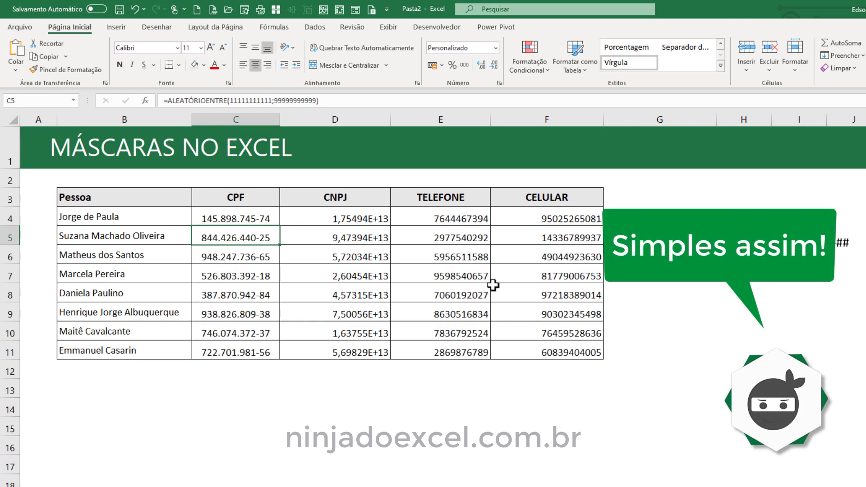
key("F9")
key("F9")
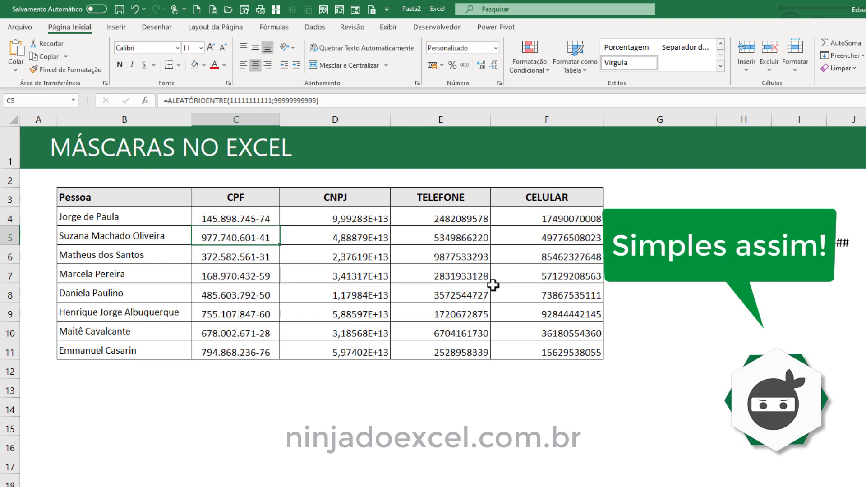
key("F9")
key("F9")
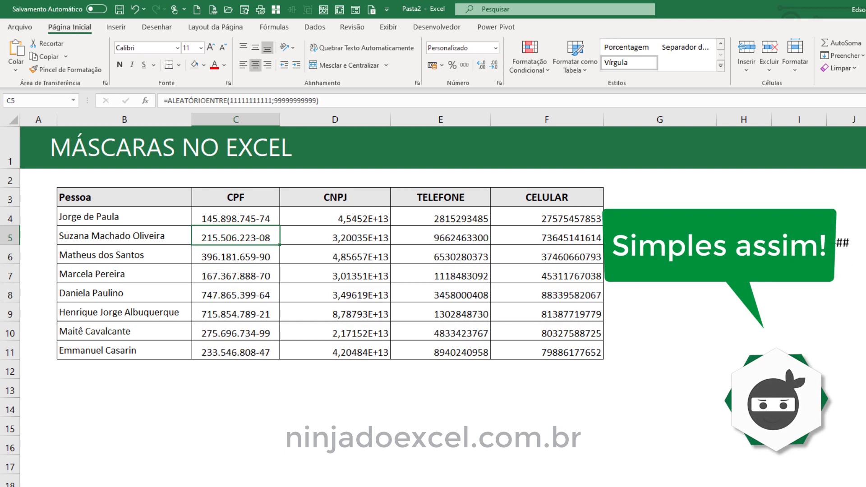
left_click(265, 218)
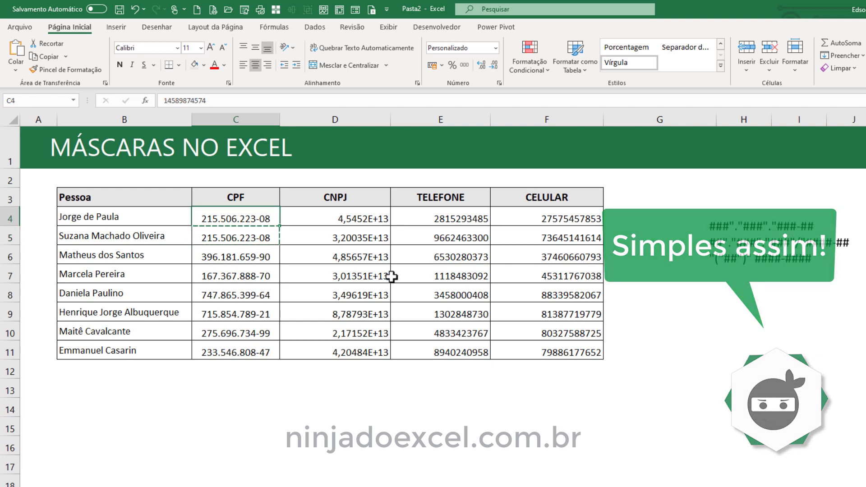
key("F9")
key("ctrl+Return")
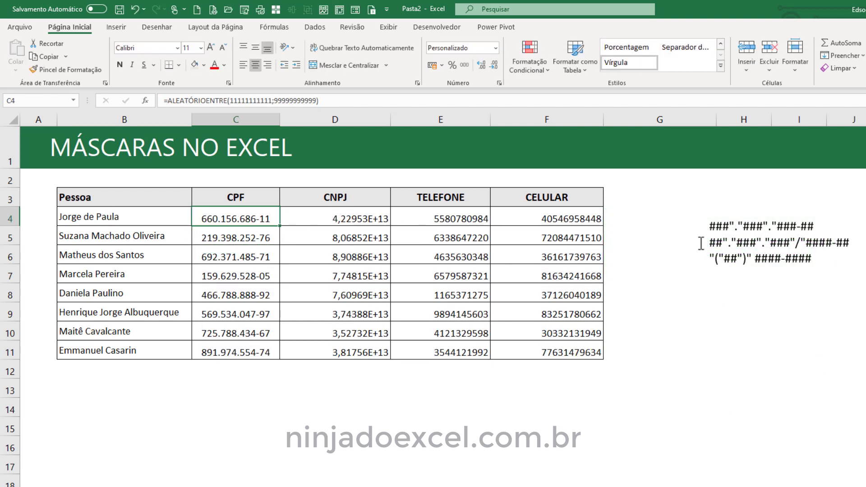
- Select the CNPJ mask line in the note and copy the CNPJ values D4:D11
left_click_drag(704, 242, 852, 244)
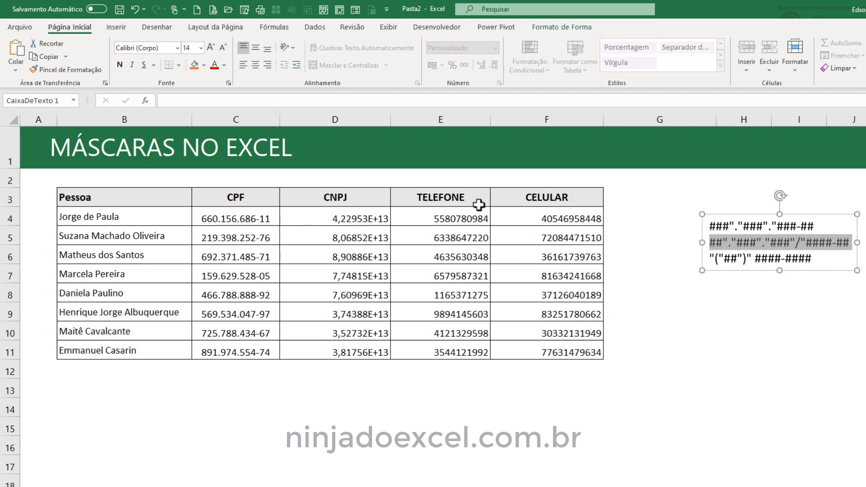
left_click(345, 218)
left_click_drag(345, 233, 345, 352)
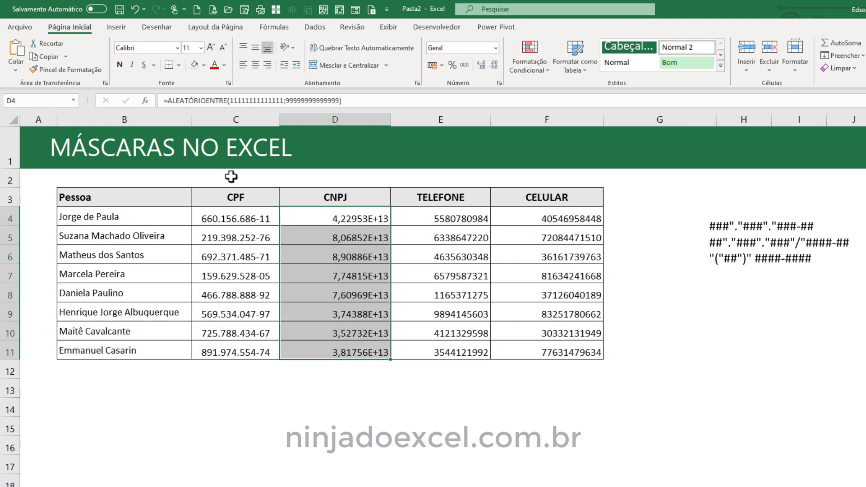
left_click(43, 56)
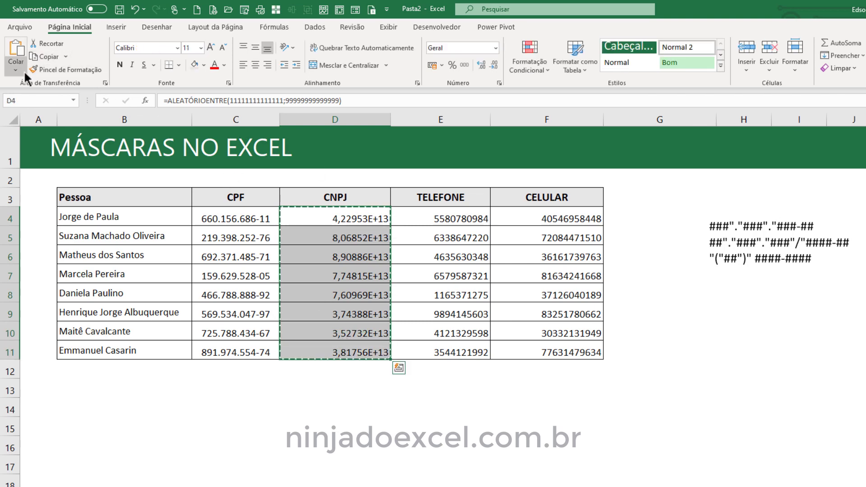
left_click(16, 70)
left_click(17, 150)
key("F2")
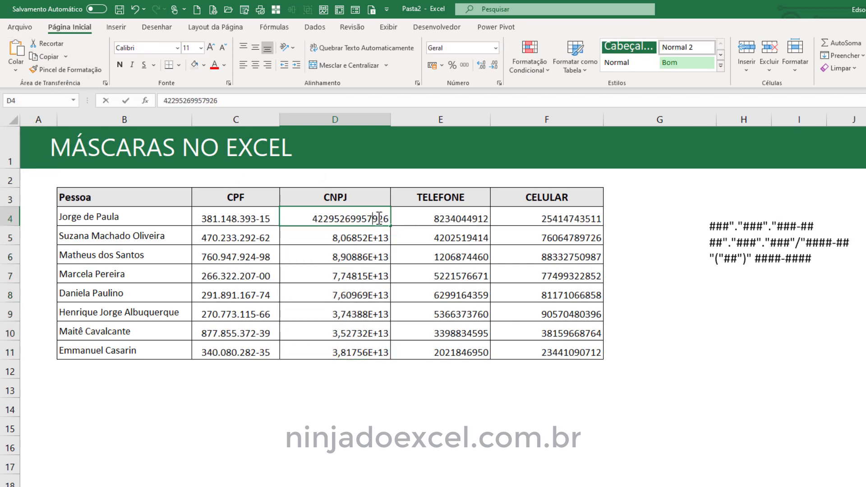
key("Escape")
left_click_drag(334, 352, 300, 212)
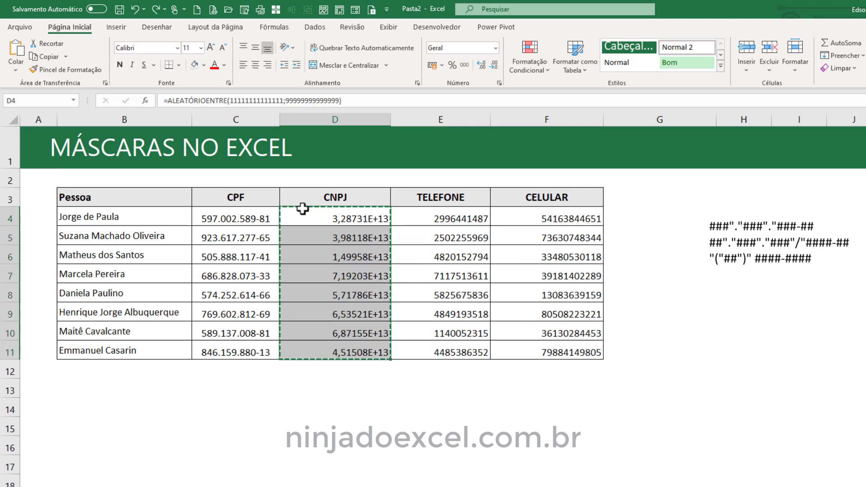
key("ctrl+c")
- Select the CNPJ mask line, then bring up Custom number formats for D4:D11
triple_click(812, 243)
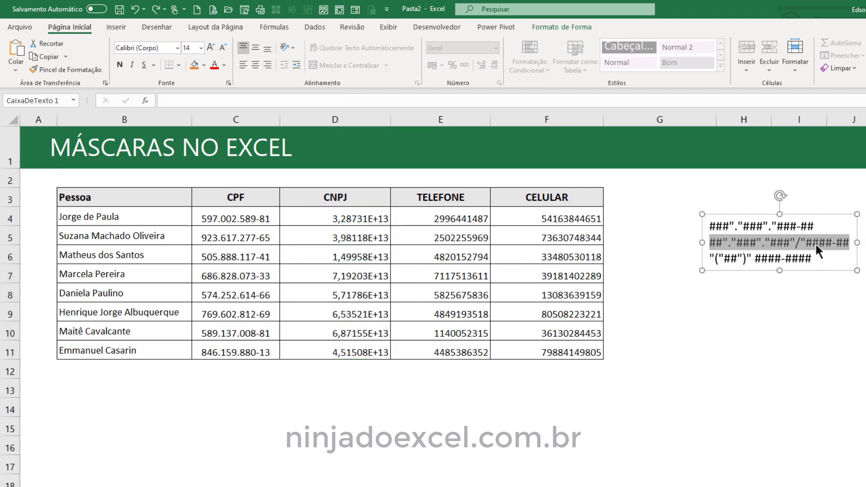
left_click_drag(315, 218, 336, 352)
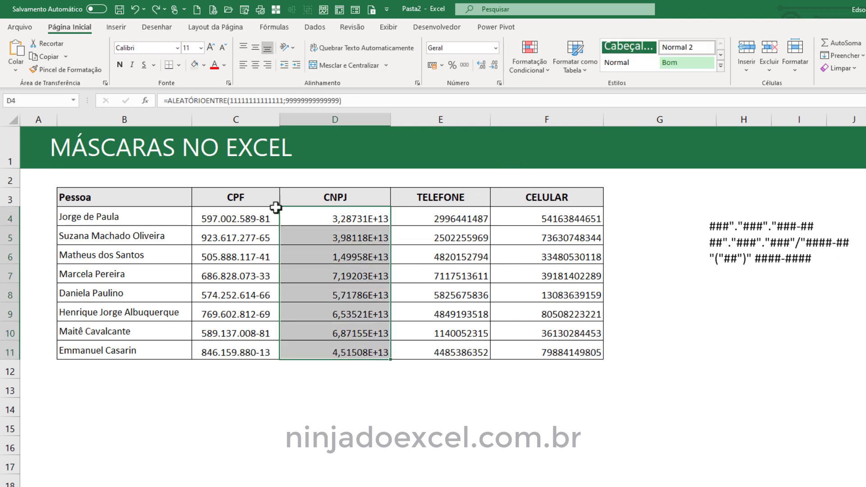
key("ctrl+1")
left_click(162, 137)
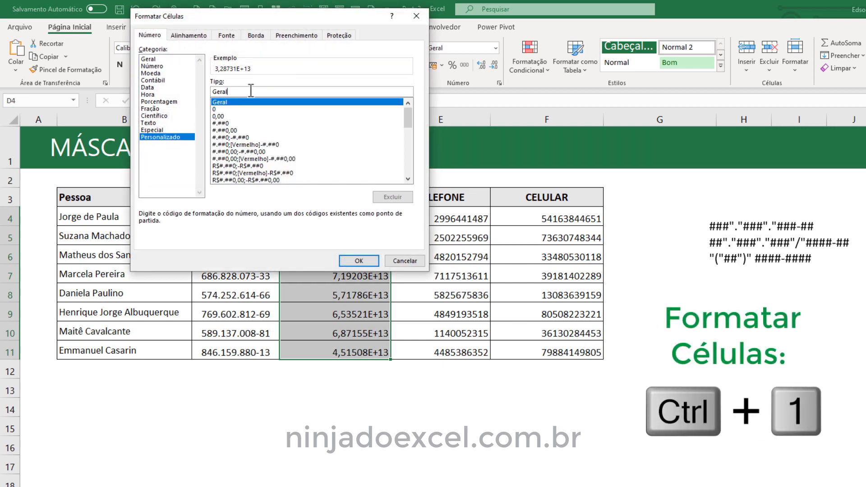
- Replace Geral with ##"."###"."###"/"####-## as the custom format for D4:D11
double_click(251, 90)
key("ctrl+v")
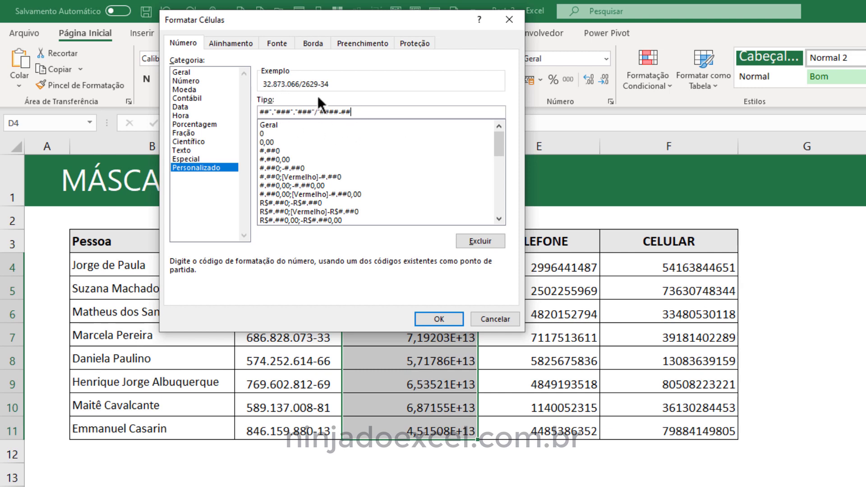
left_click(436, 320)
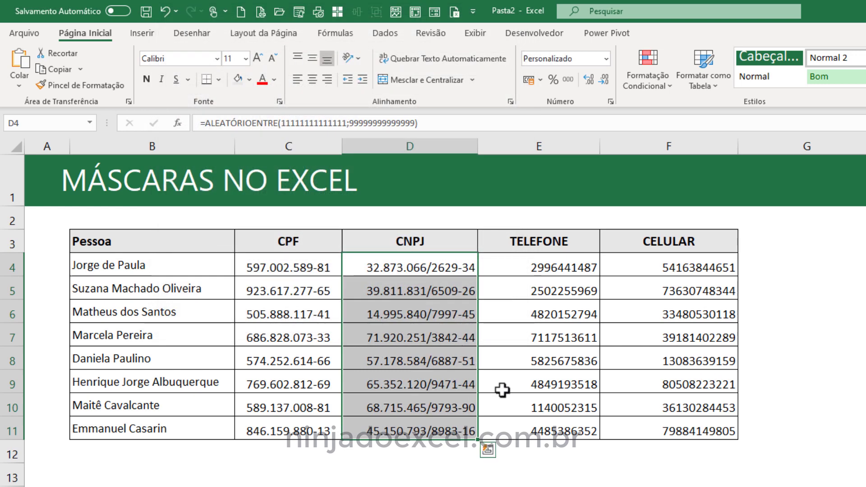
- Recalculate, then paste D4's CNPJ back over itself as a static value
key("F9")
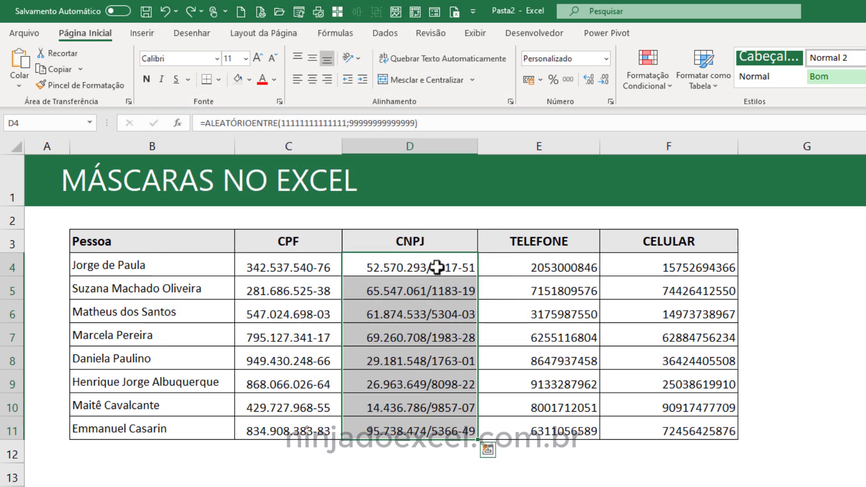
double_click(456, 268)
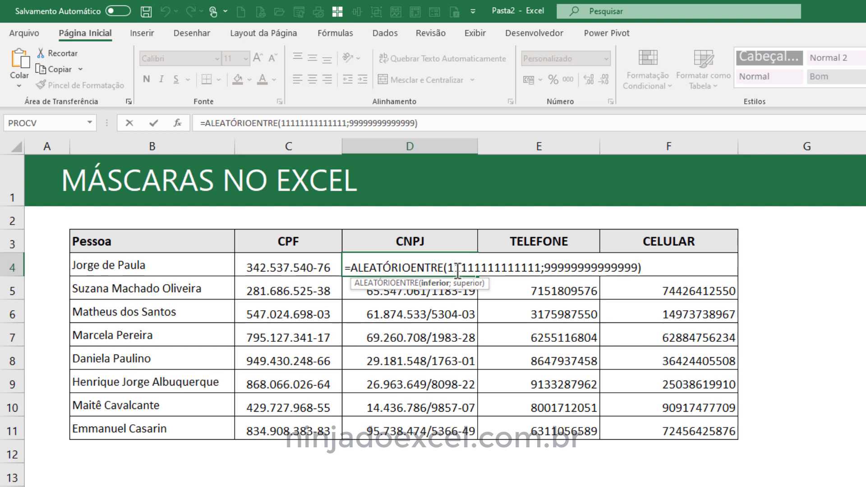
key("Escape")
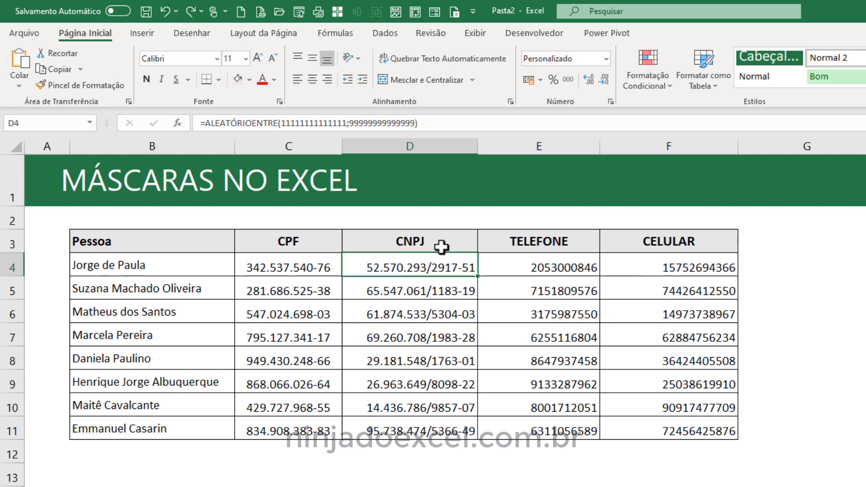
key("ctrl+c")
left_click(18, 86)
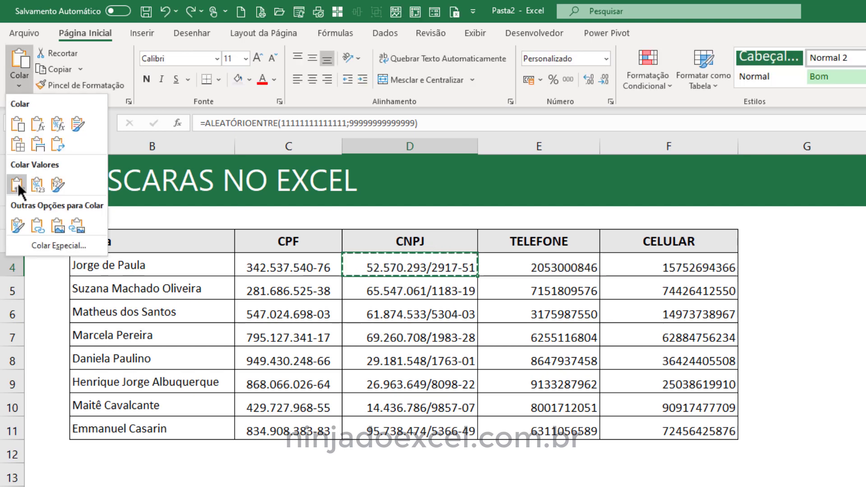
left_click(17, 184)
double_click(446, 266)
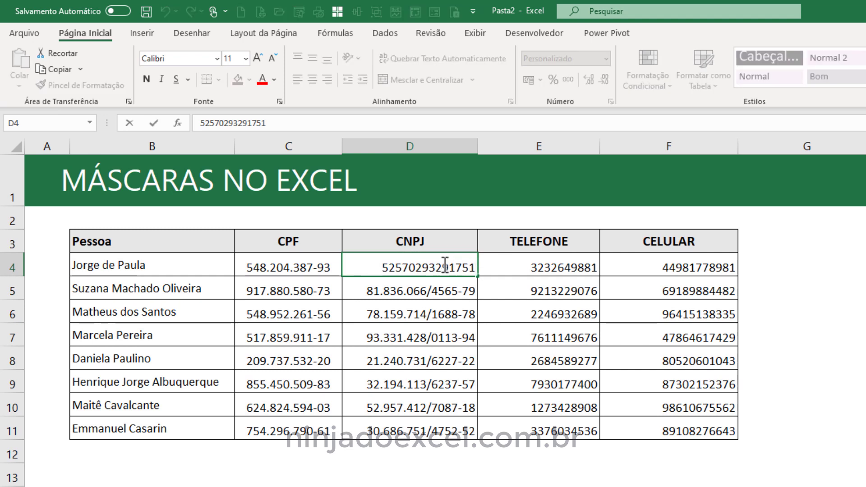
key("Escape")
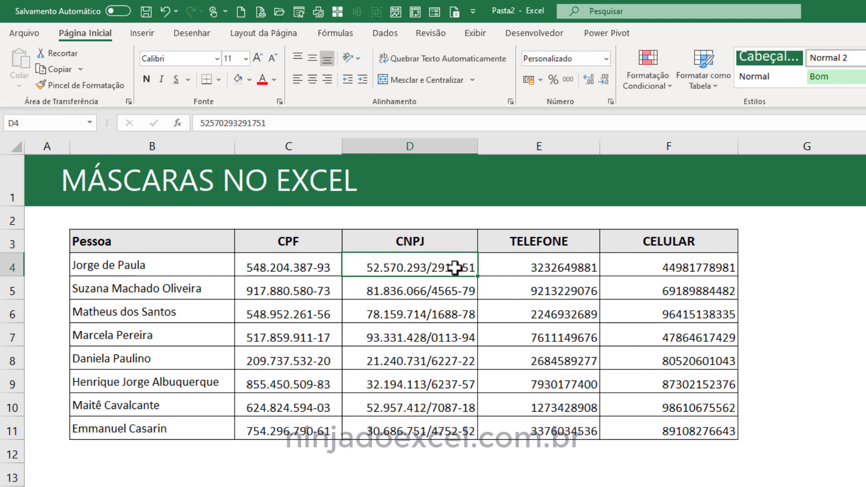
double_click(464, 267)
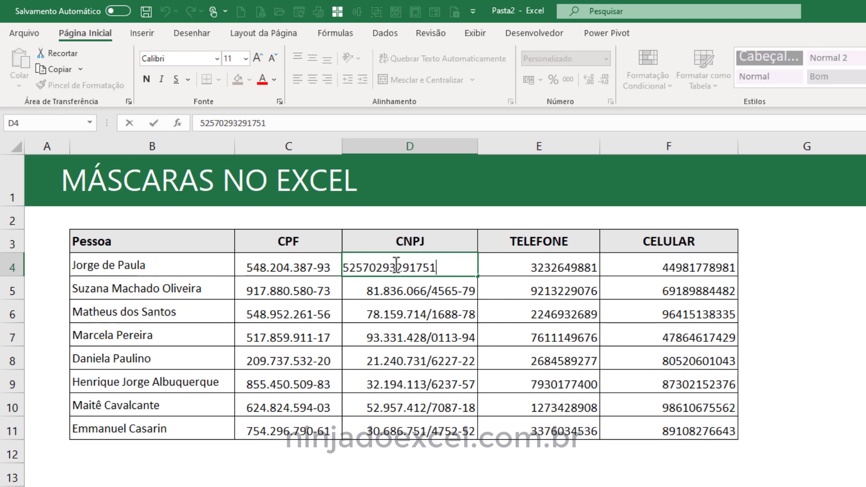
left_click_drag(396, 267, 416, 266)
type("0")
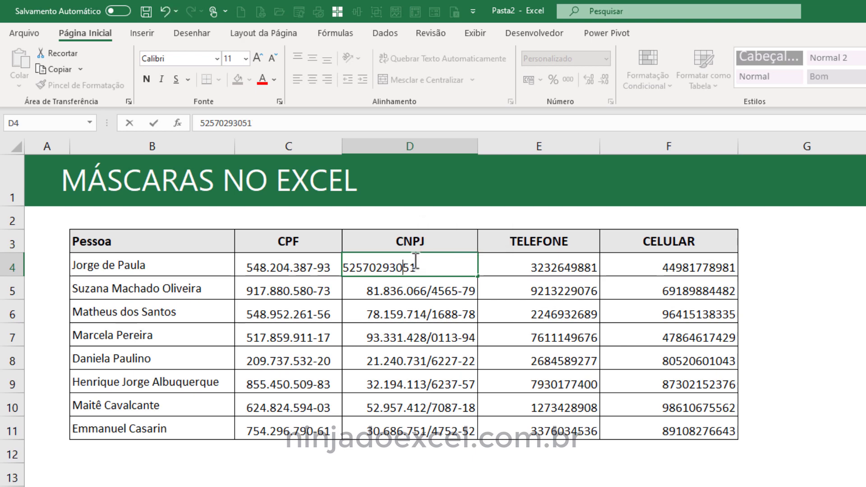
type("001")
key("Return")
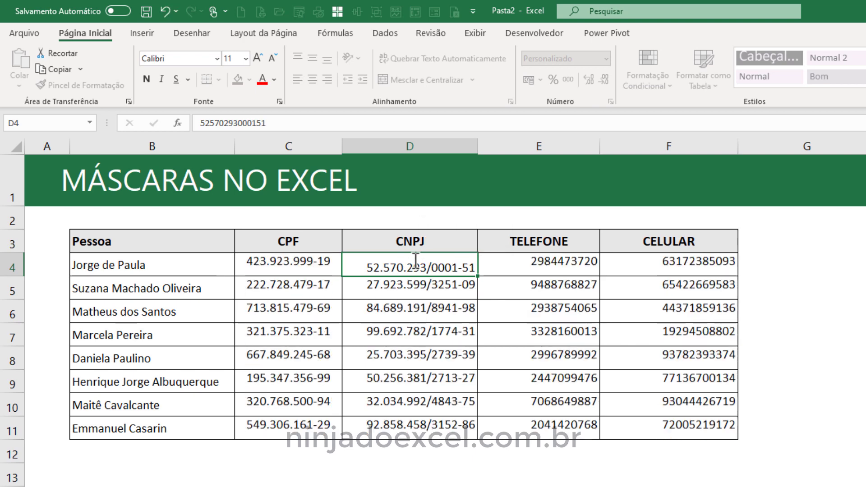
left_click(448, 265)
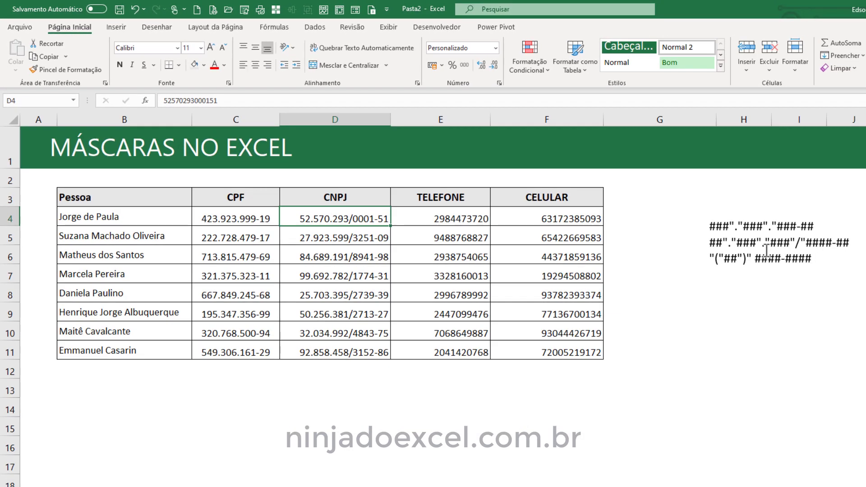
- Copy the phone mask "("##")" ####-#### from the note's third line and select E4:E11
left_click(776, 244)
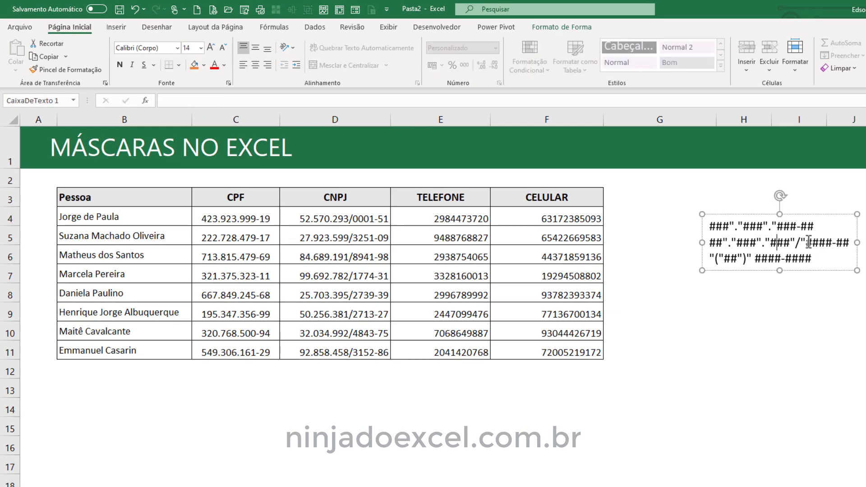
triple_click(812, 260)
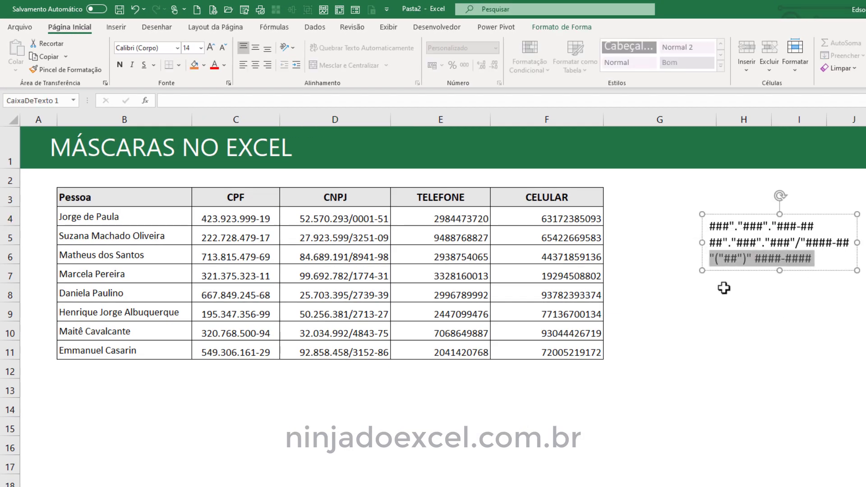
key("ctrl+c")
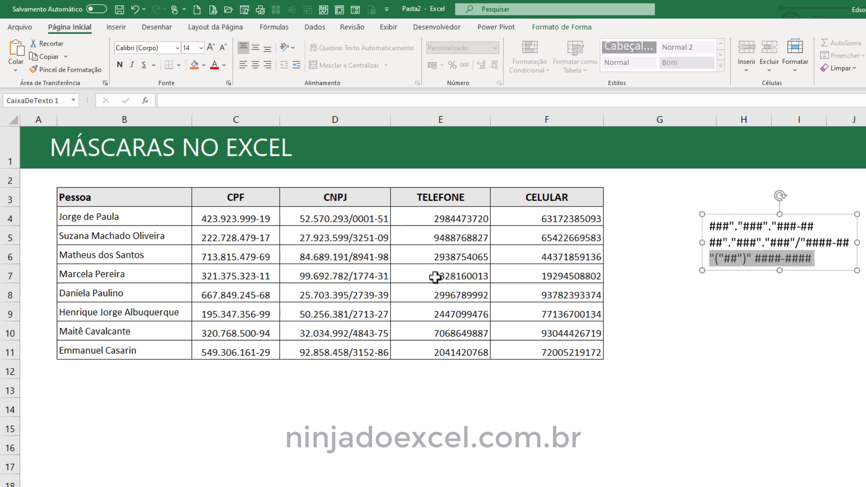
mouse_move(444, 219)
left_mouse_down()
mouse_move(449, 386)
mouse_move(464, 351)
left_mouse_up()
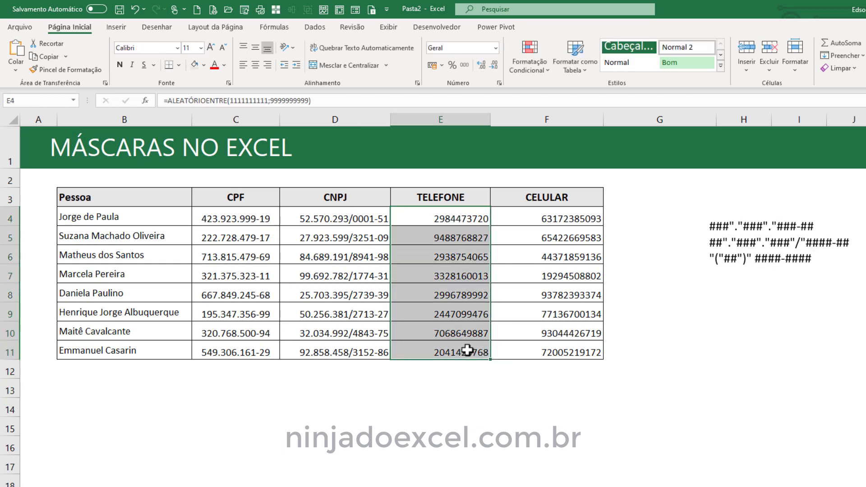
- Apply the custom format "("##")" ####-#### to TELEFONE cells E4:E11 and recalculate
key("ctrl+1")
left_click(163, 136)
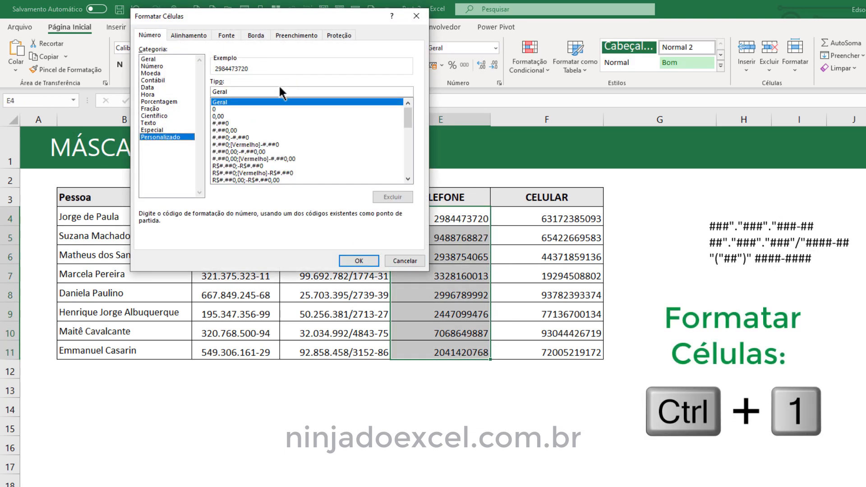
key("ctrl+v")
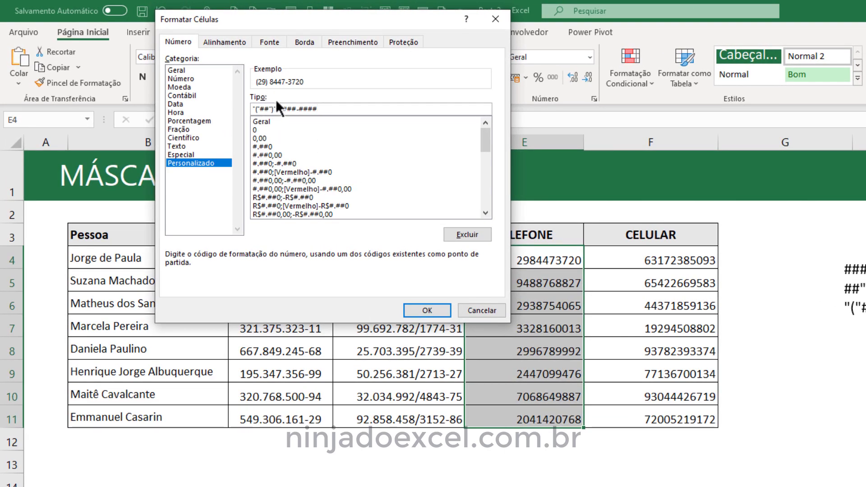
left_click(431, 312)
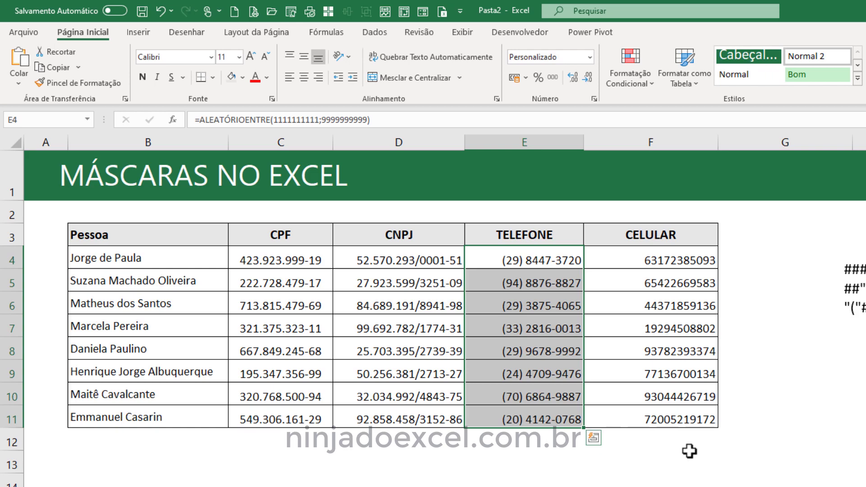
key("F9")
key("F9")
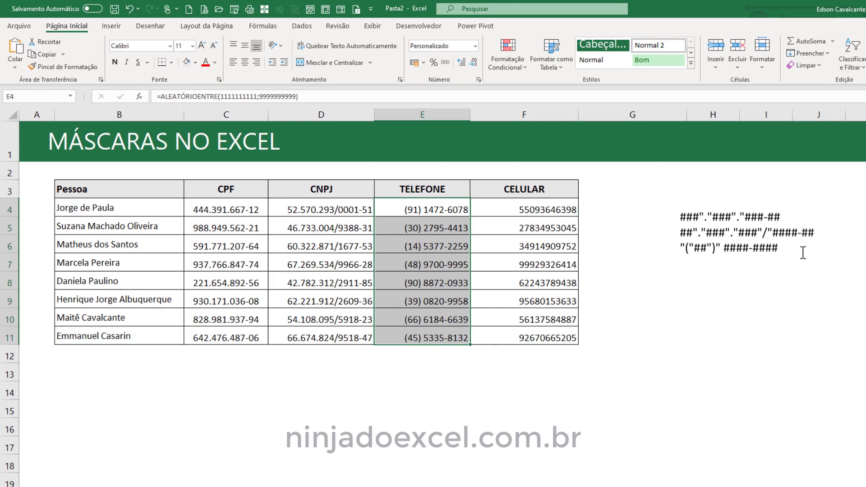
- Give CELULAR cells F4:F11 the custom format "("##")" #####-####
left_click_drag(803, 252, 682, 248)
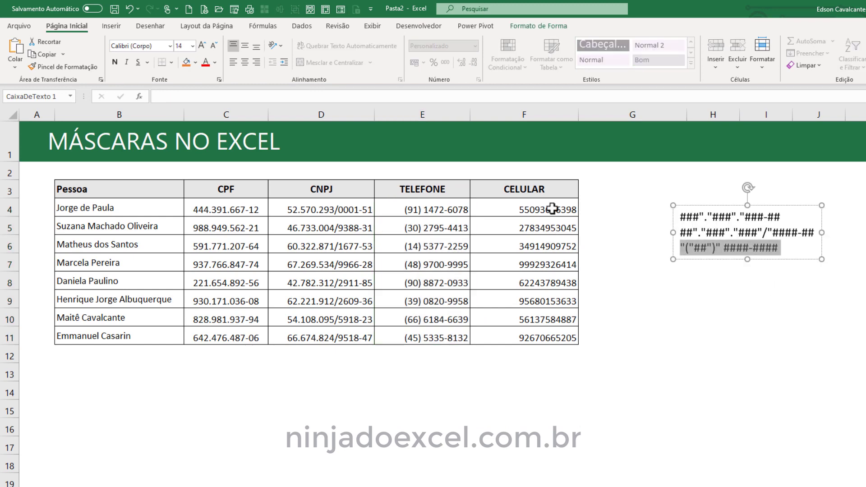
left_click_drag(553, 208, 542, 334)
key("ctrl+1")
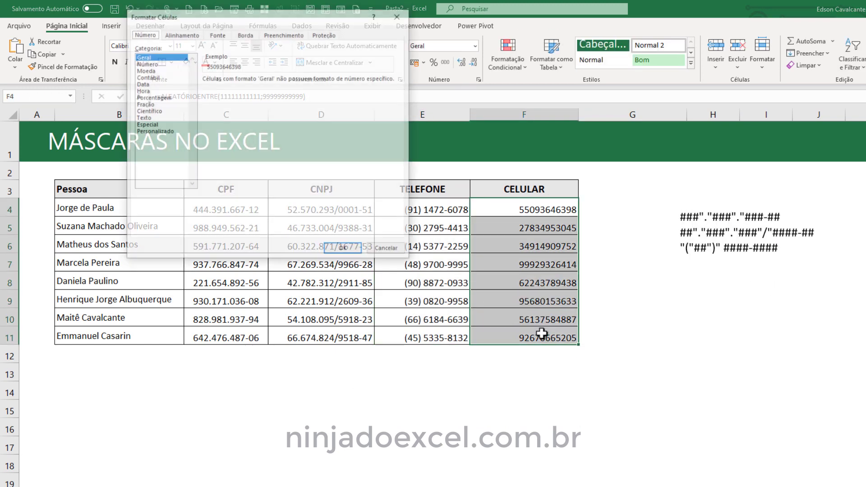
left_click(180, 131)
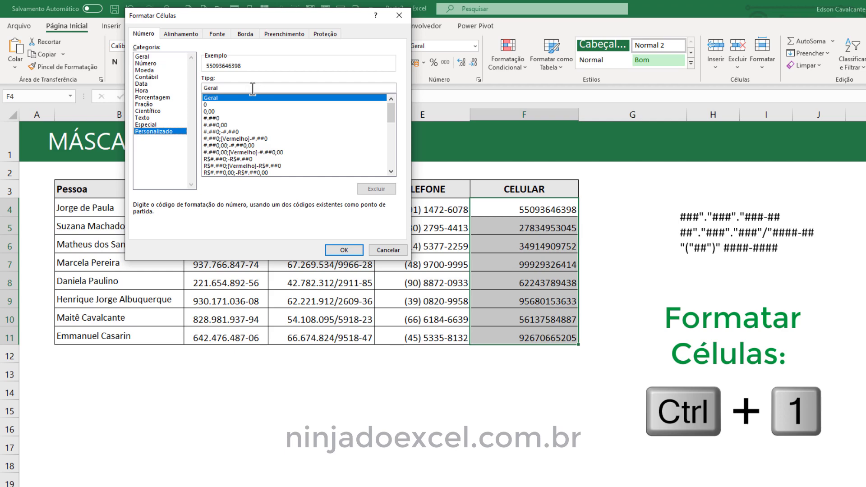
double_click(253, 89)
key("ctrl+v")
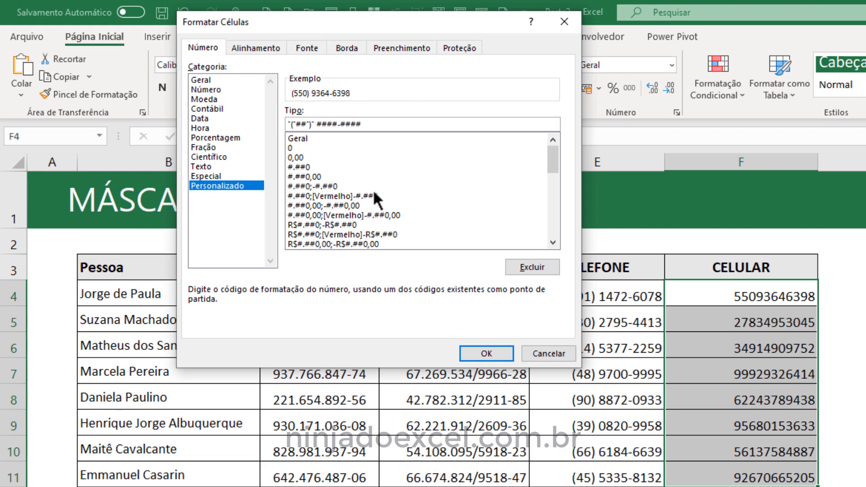
type("#")
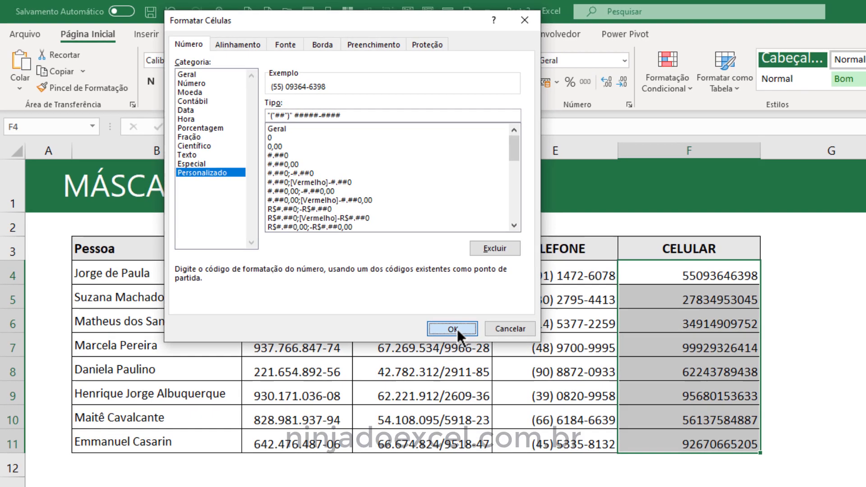
left_click(486, 354)
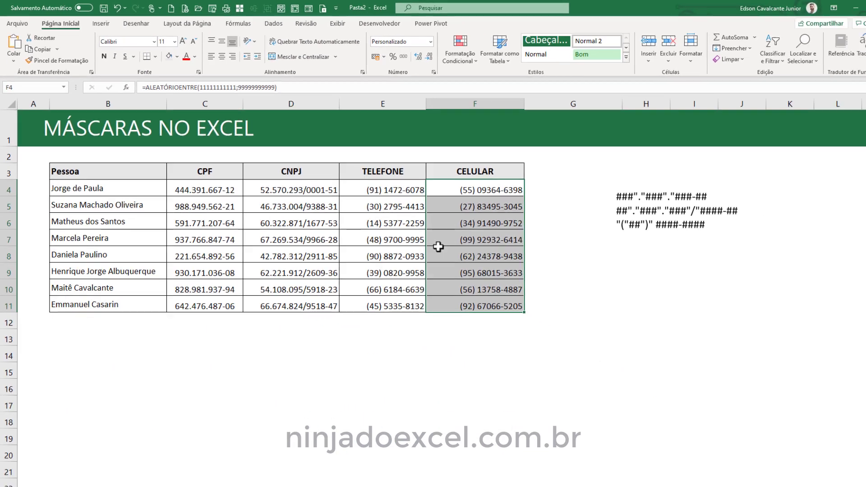
- Recalculate with F9 and check column D cells, confirming D4 stays 52.570.293/0001-51
left_click(489, 181)
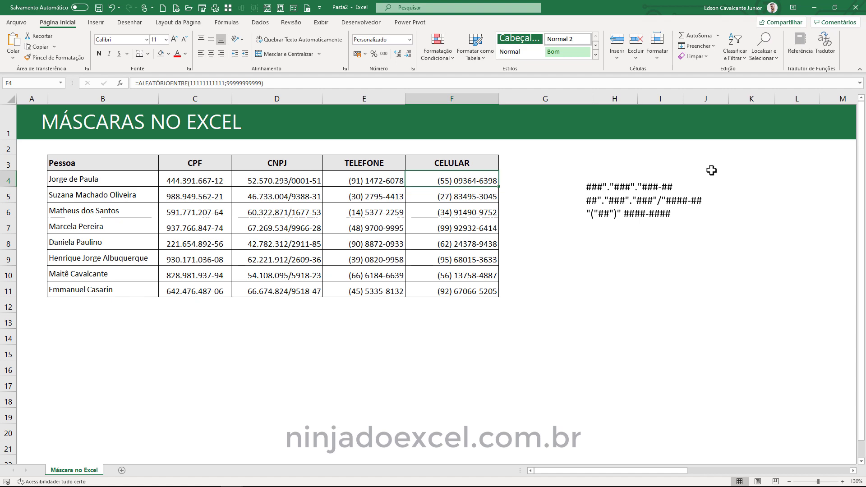
key("F9")
key("F9")
key("F9")
key("F9")
key("F9")
key("F9")
key("F9")
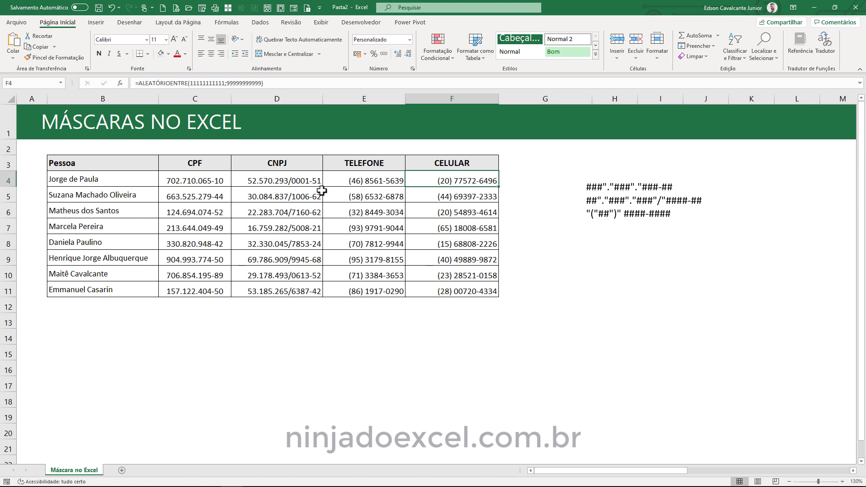
left_click(307, 178)
left_click(290, 215)
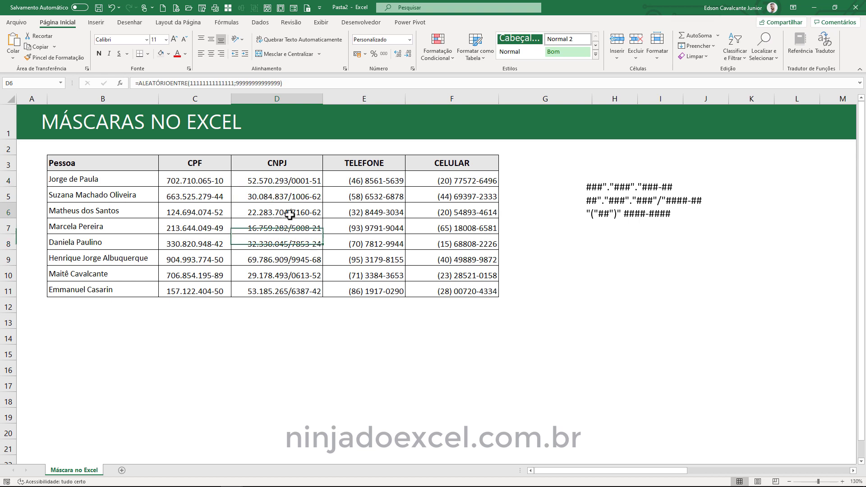
left_click(296, 180)
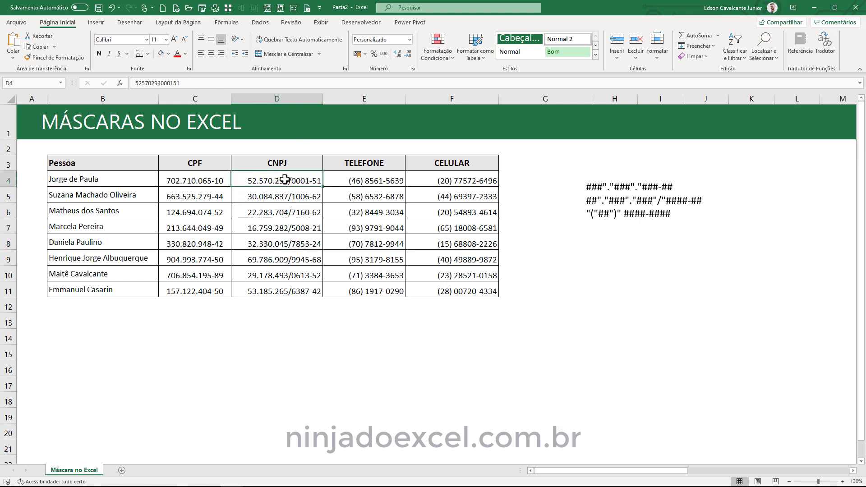